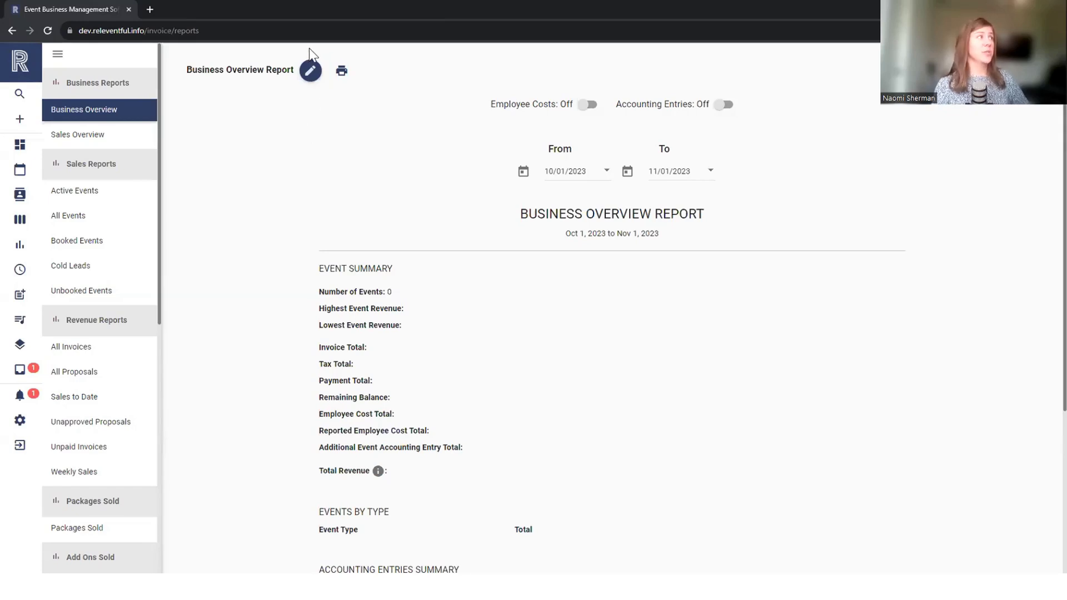
- Extend the Business Overview report's end date to 01/11/2025 and review its event, accounting and employee cost summaries
click(315, 75)
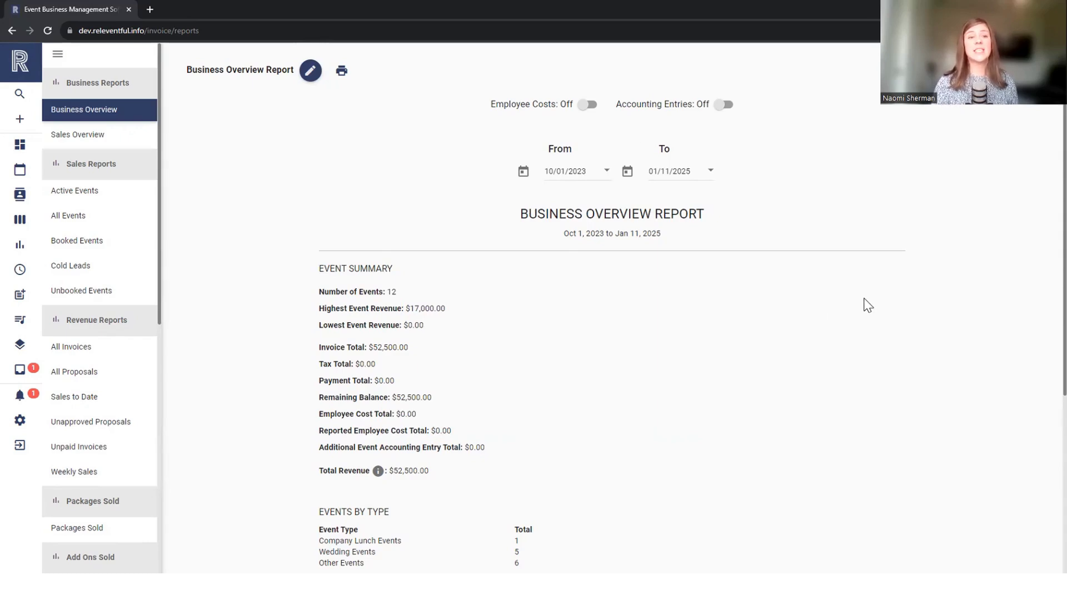
scroll(868, 305, down, 1)
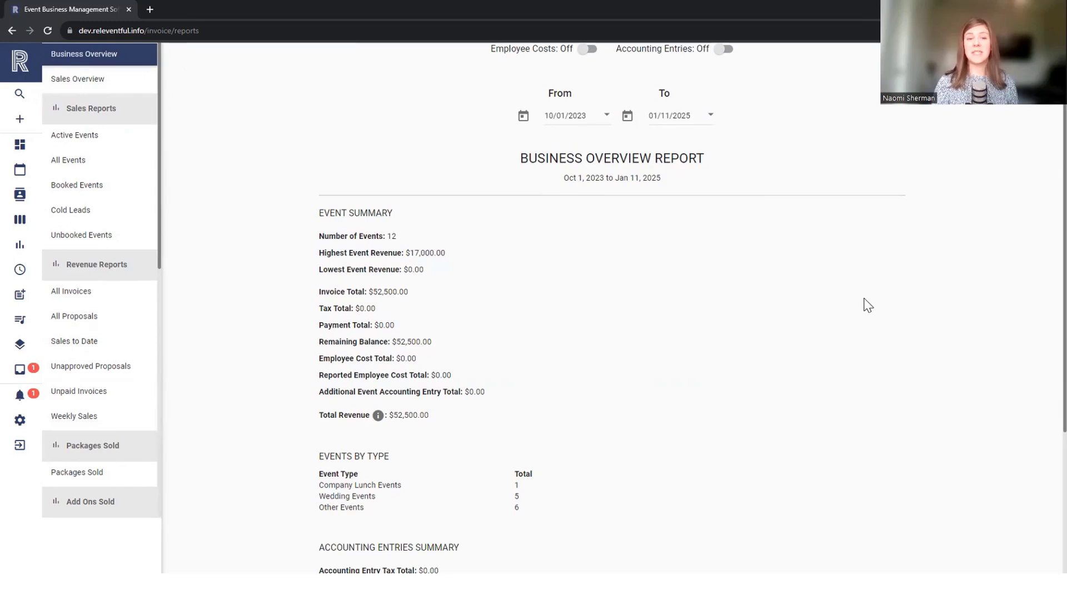
scroll(866, 303, down, 4)
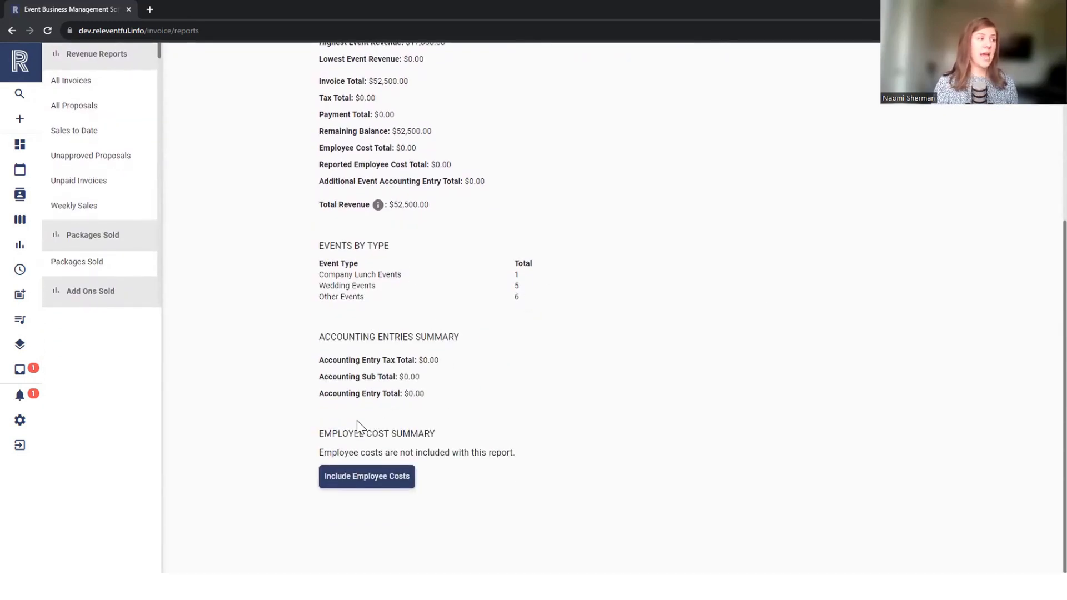
scroll(698, 422, up, 3)
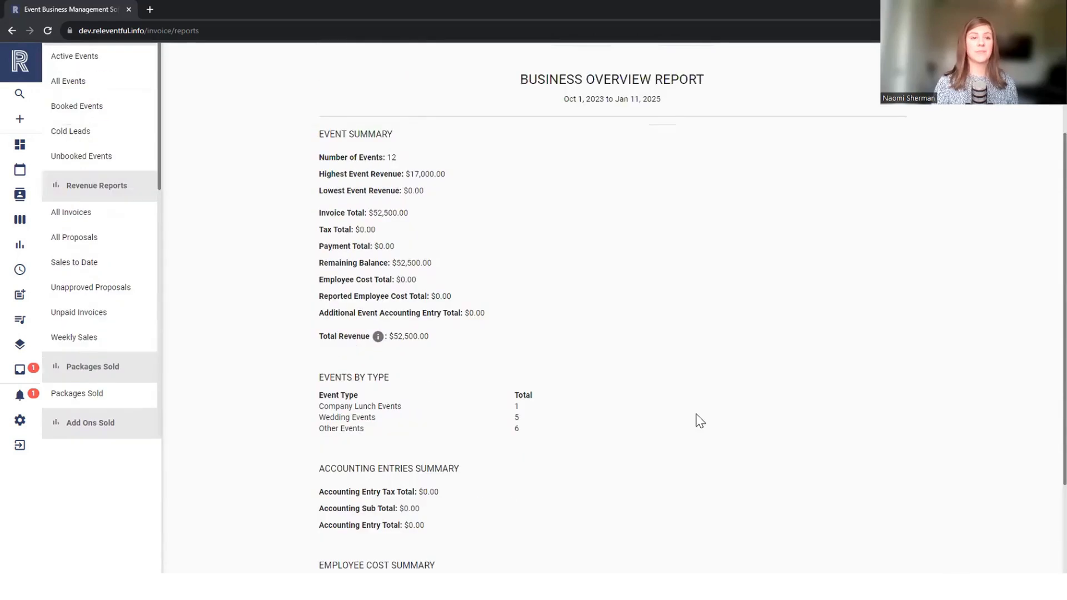
scroll(698, 421, up, 3)
- Open the Sales Overview report and switch it to edit mode to view the underlying event table
click(139, 143)
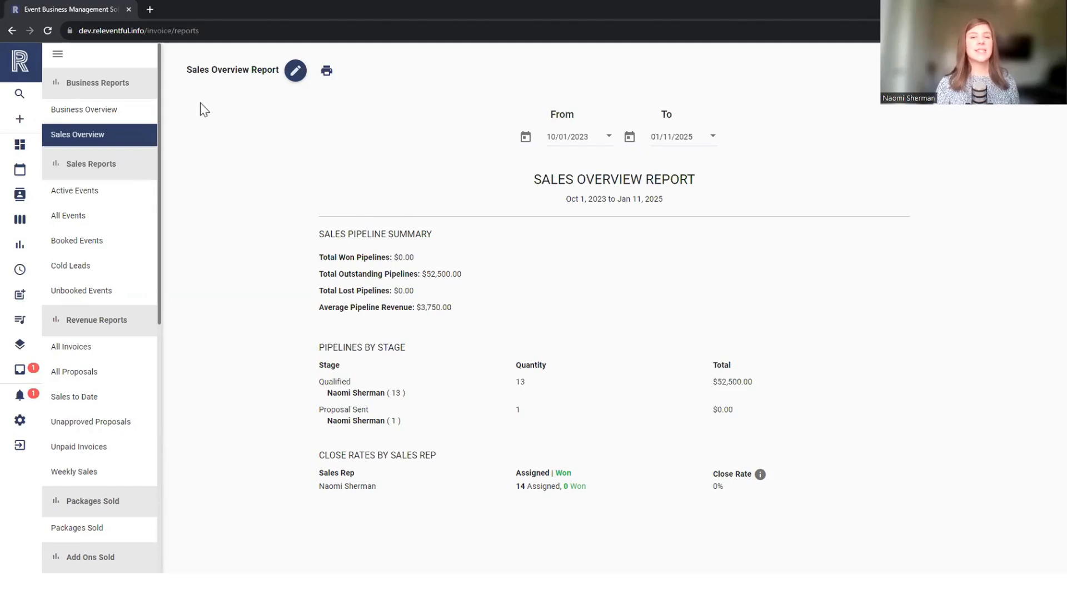
click(294, 72)
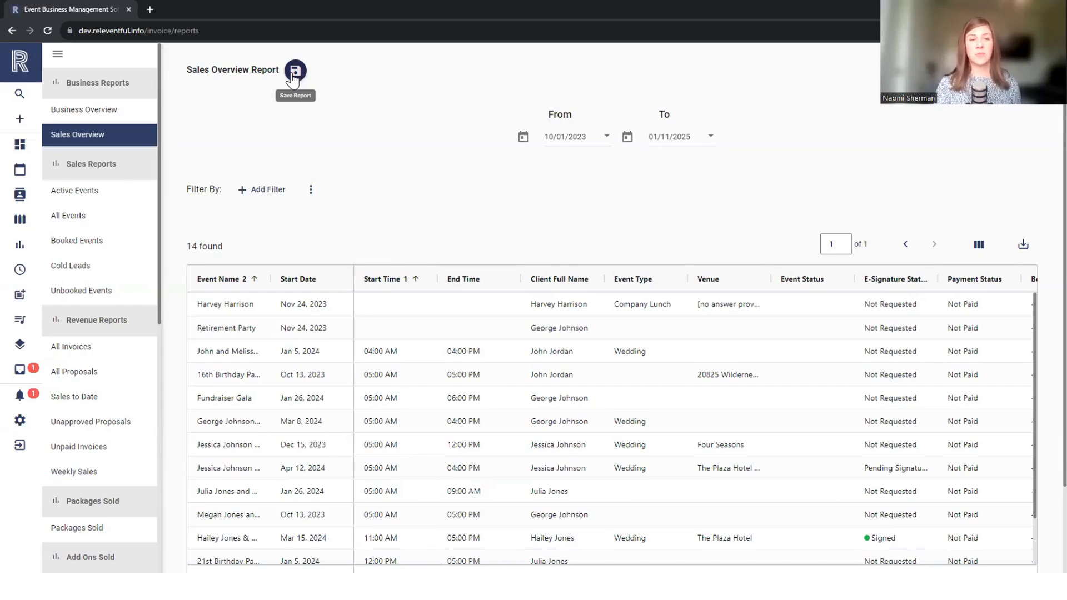
click(128, 140)
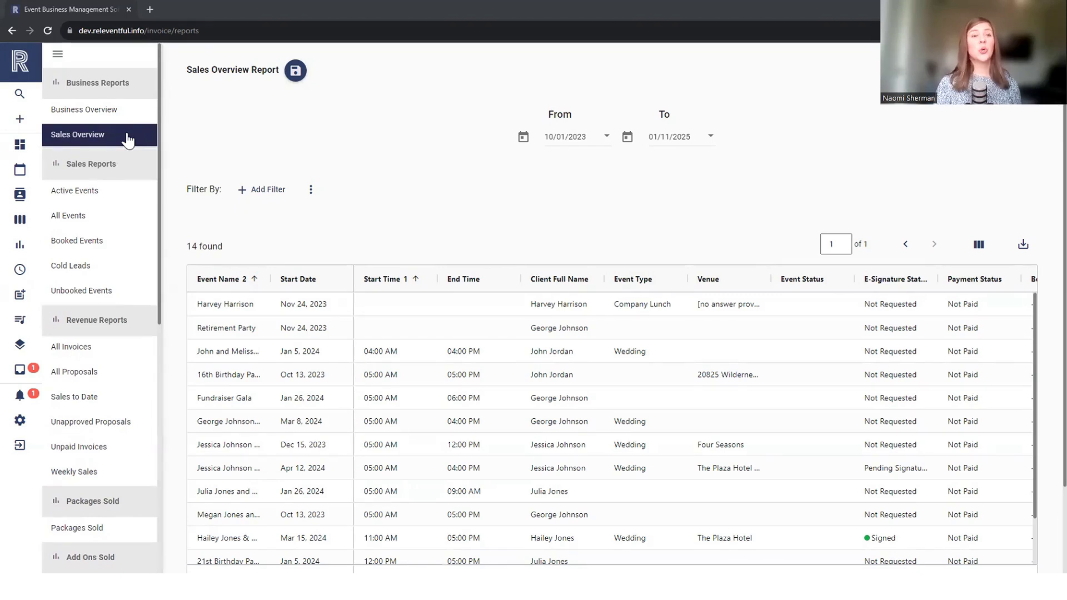
- Browse the report categories and view the Active Events and All Events sales reports
scroll(128, 140, down, 5)
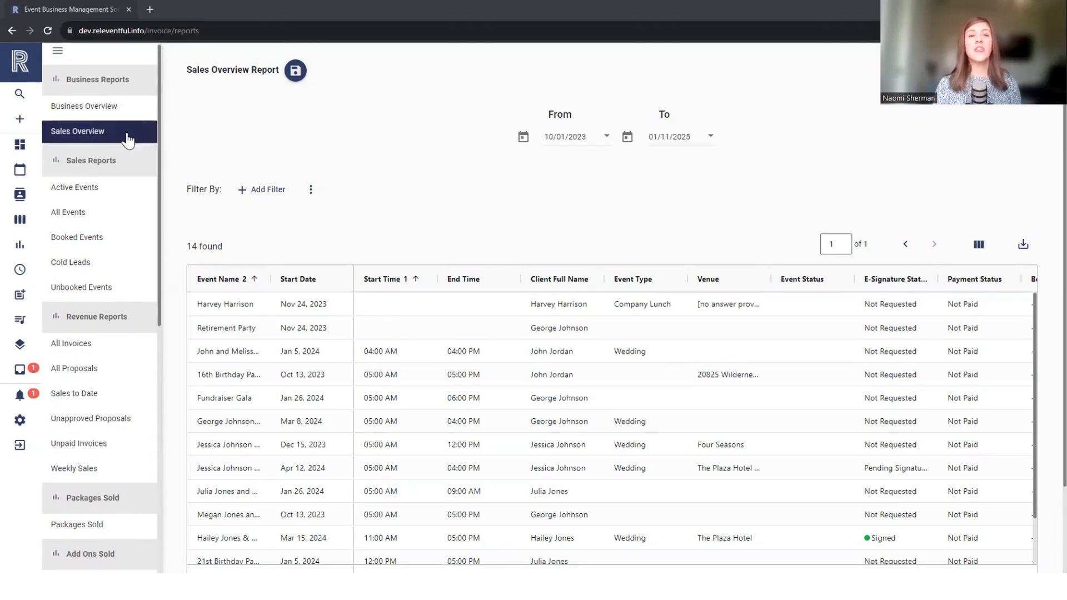
scroll(128, 140, down, 3)
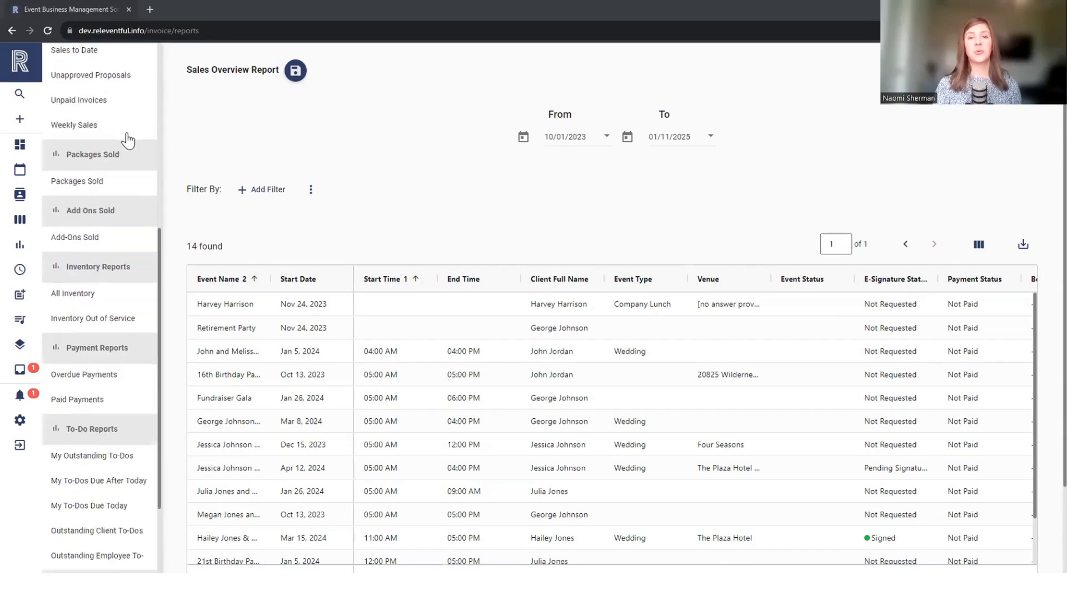
scroll(128, 140, up, 5)
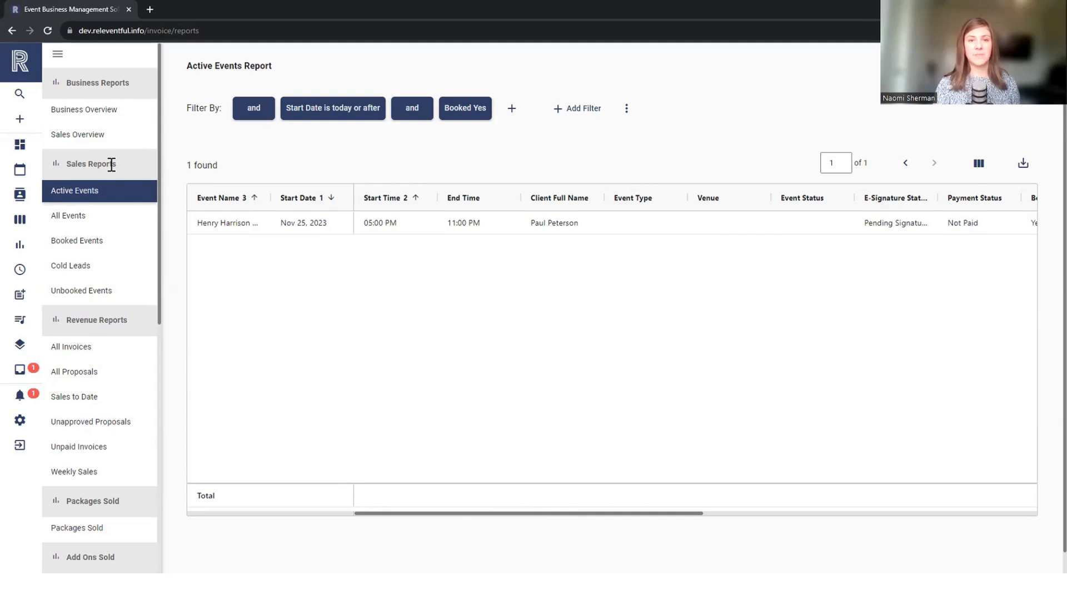
click(91, 222)
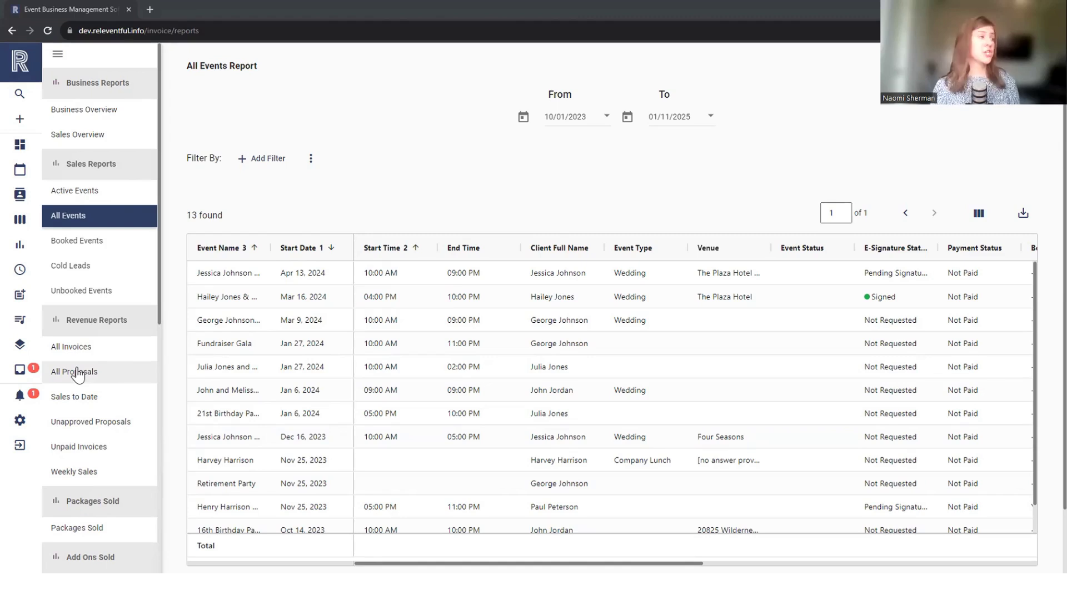
- View the Unapproved Proposals report and look through the remaining report categories before returning to the All Events report
click(82, 428)
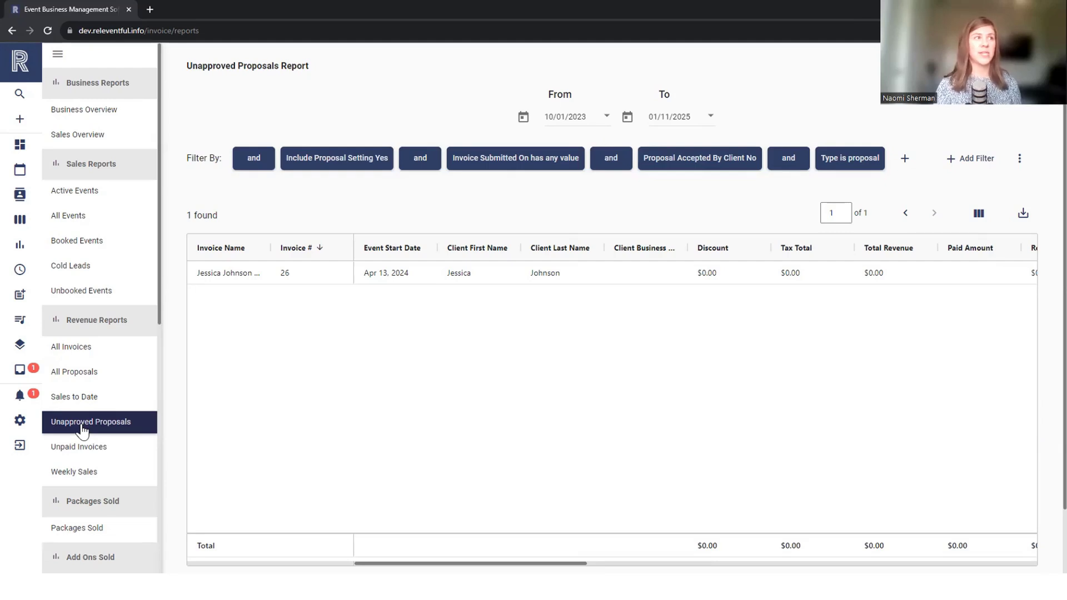
scroll(143, 345, down, 3)
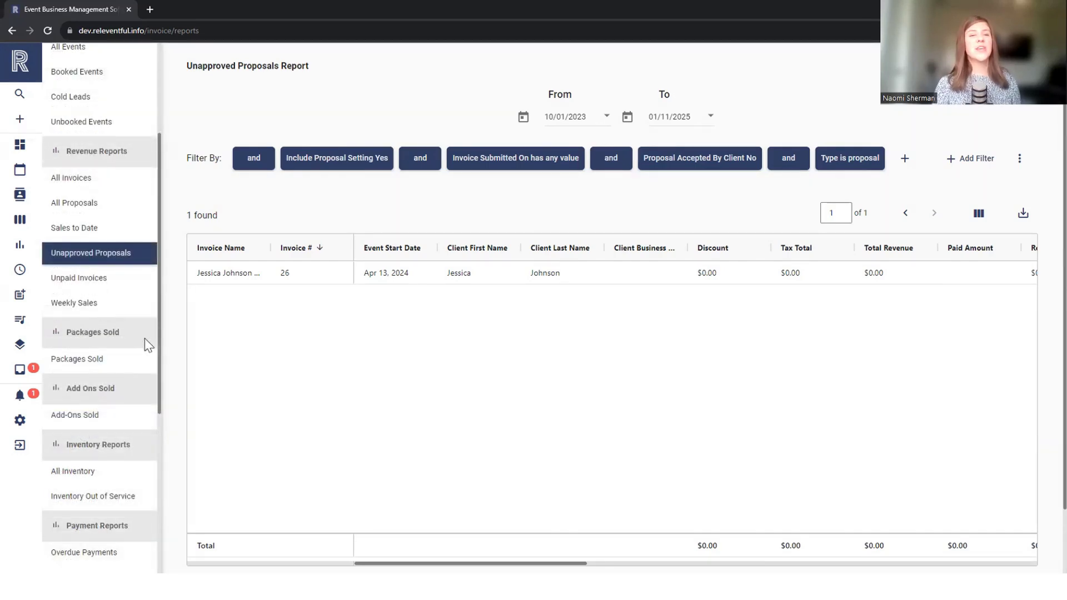
scroll(148, 344, down, 2)
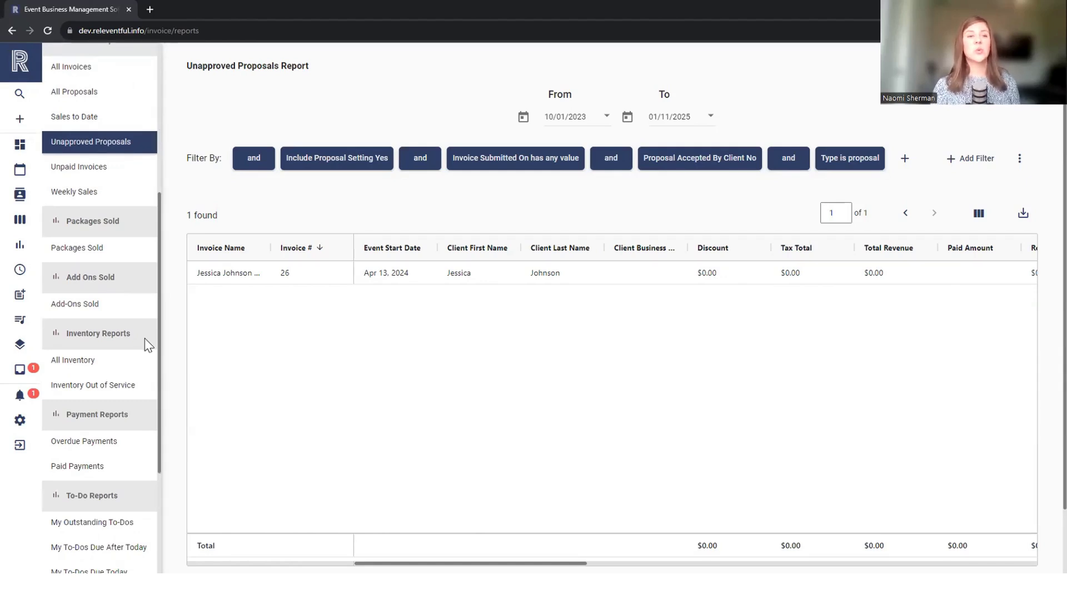
scroll(147, 345, down, 3)
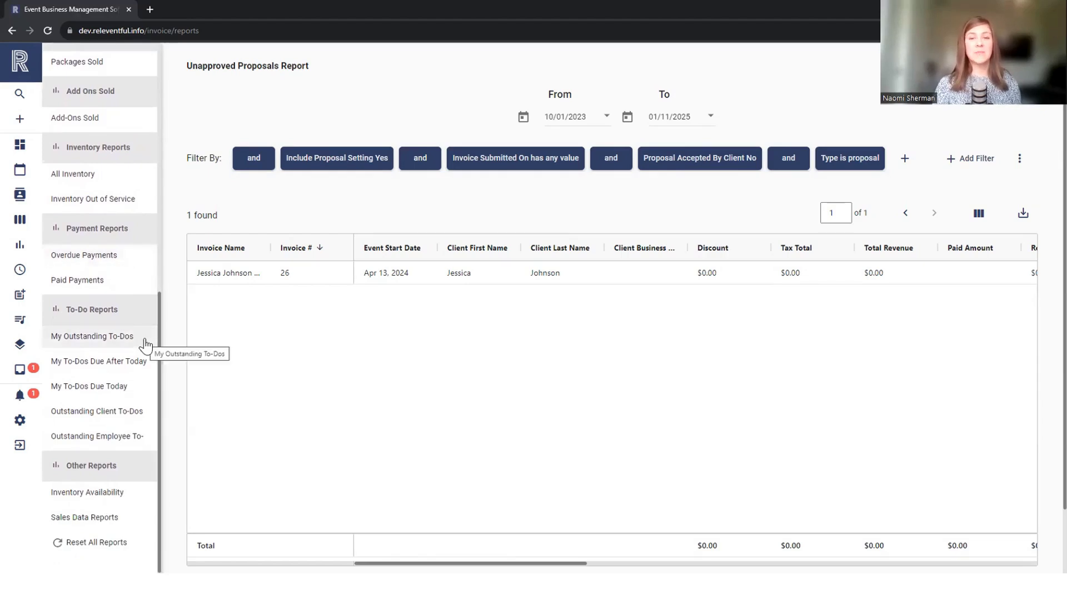
scroll(145, 345, up, 8)
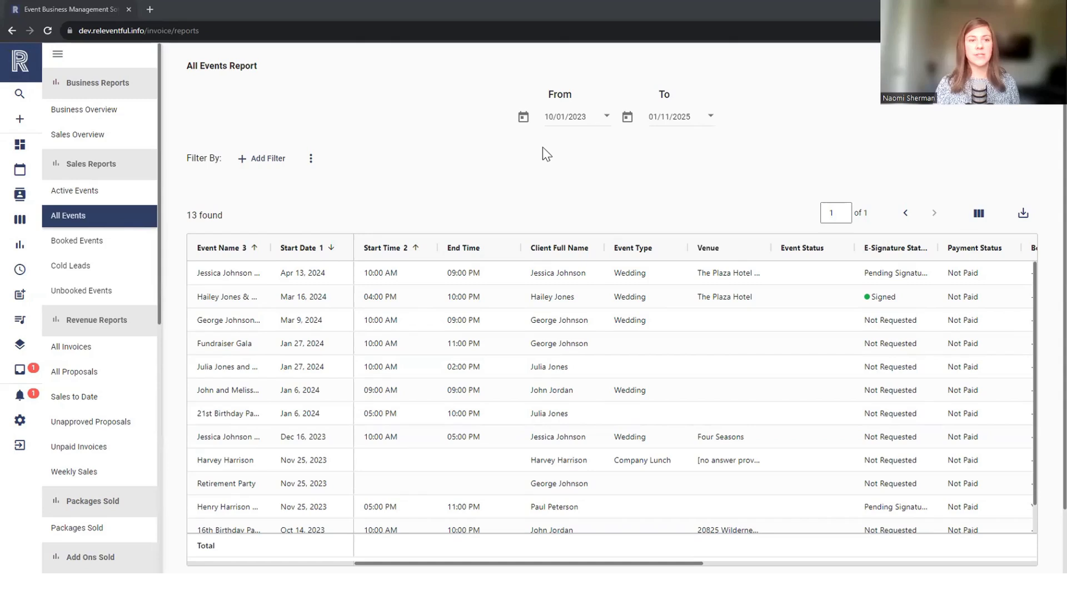
- Add a filter to the All Events report so that Event Type is "wedding"
click(282, 167)
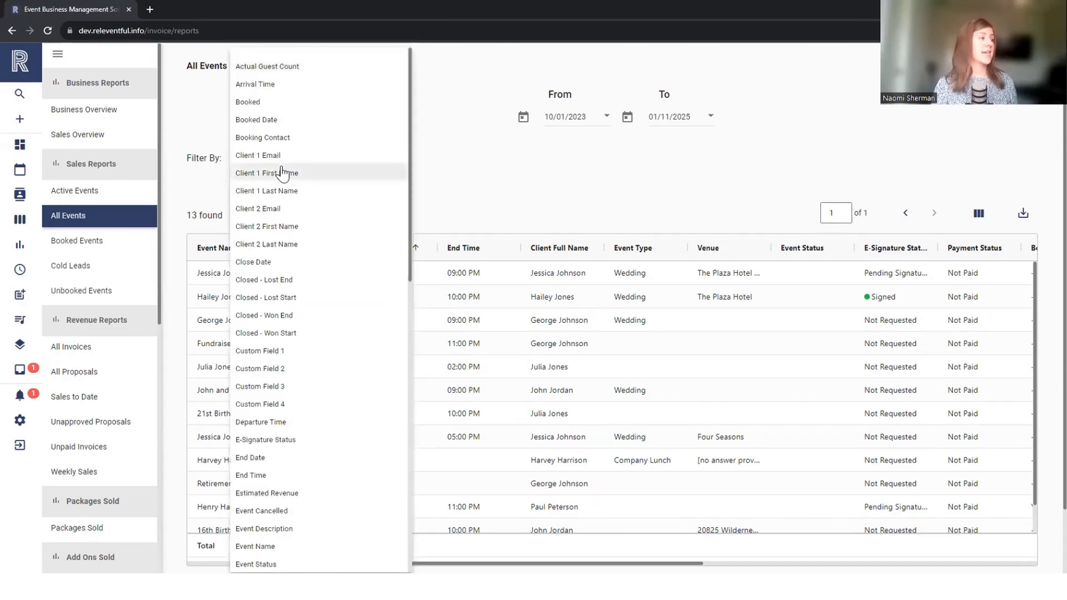
scroll(282, 173, down, 2)
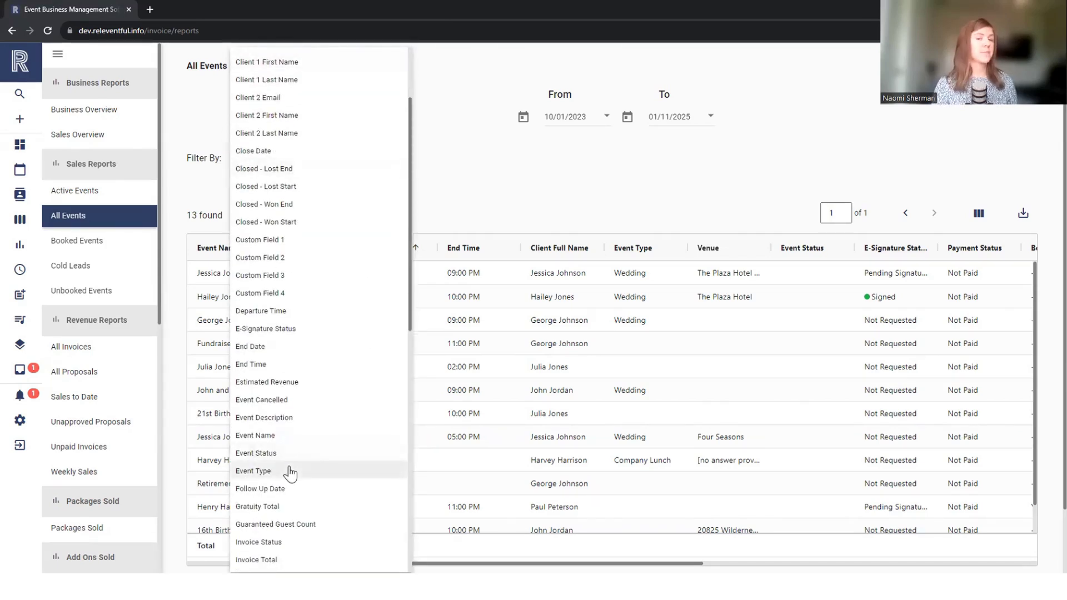
click(289, 472)
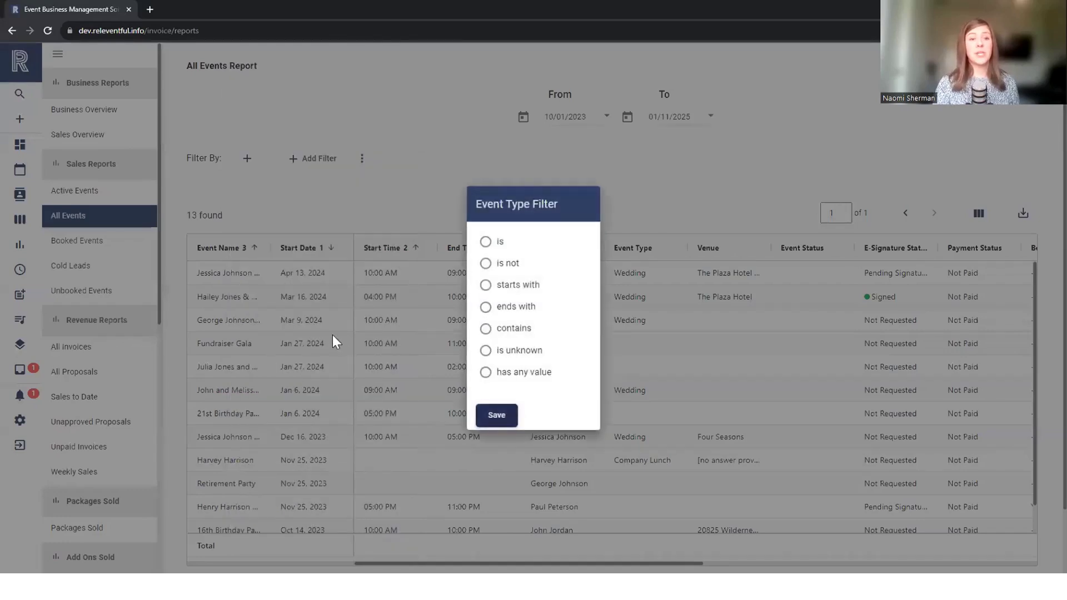
click(485, 241)
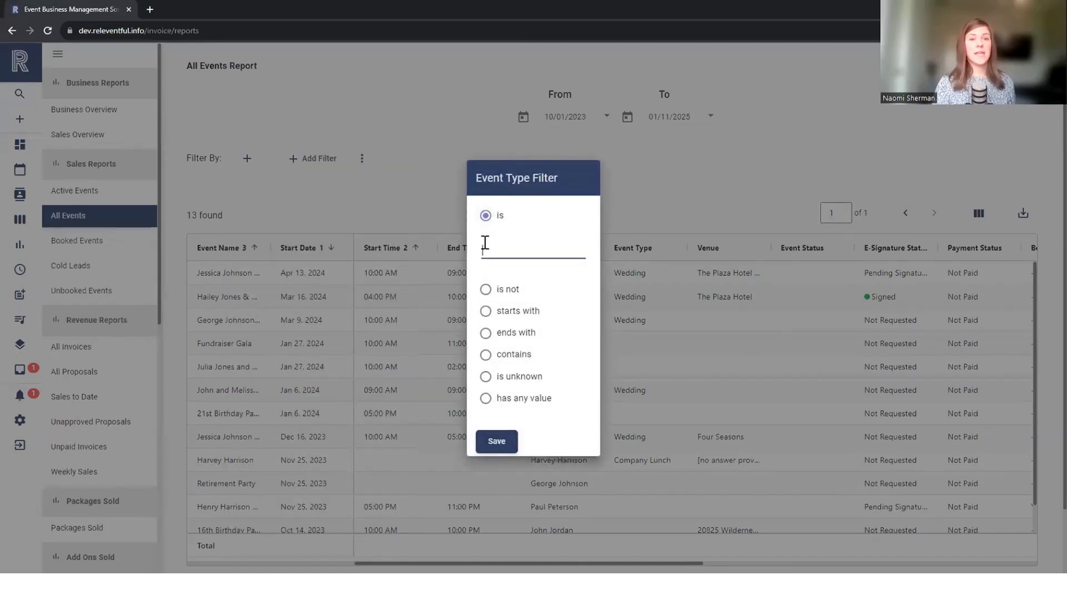
text(wedding)
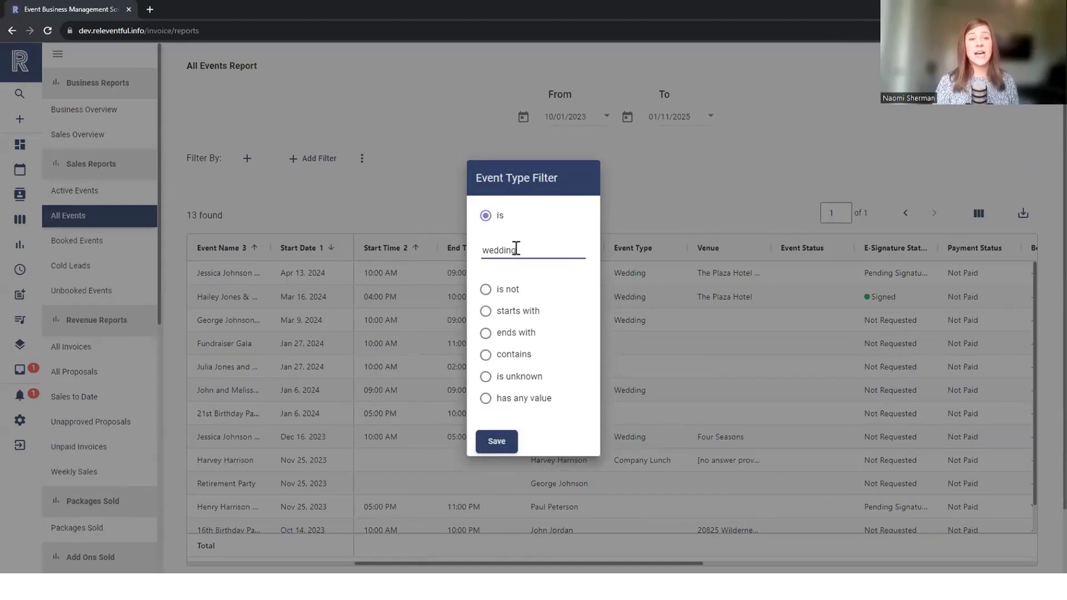
click(496, 443)
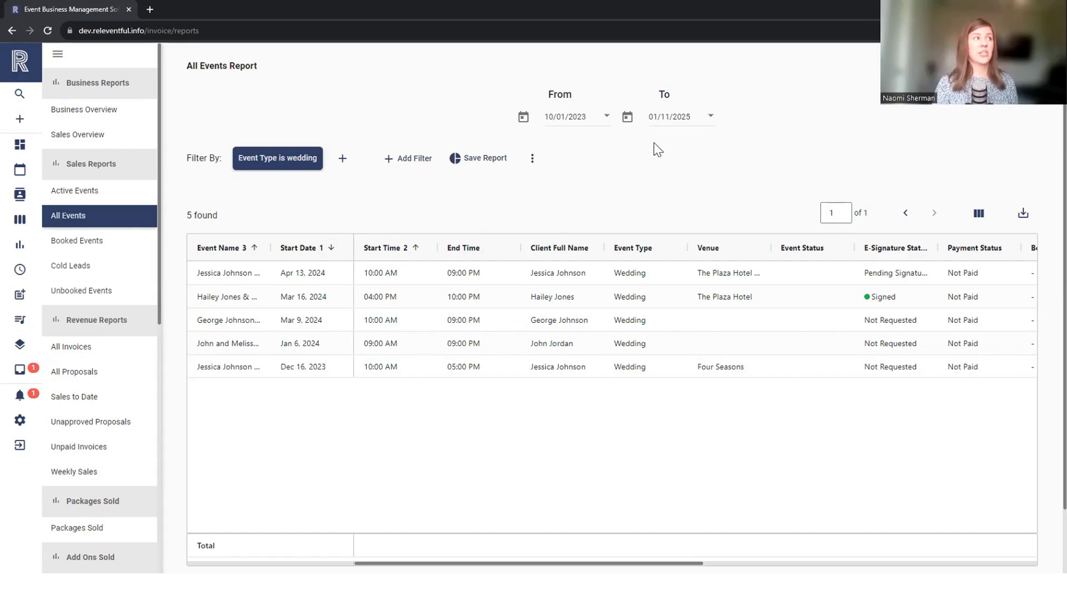
- Add a second filter to the All Events report, joined with "and", where E-Signature Status is "signed"
click(342, 161)
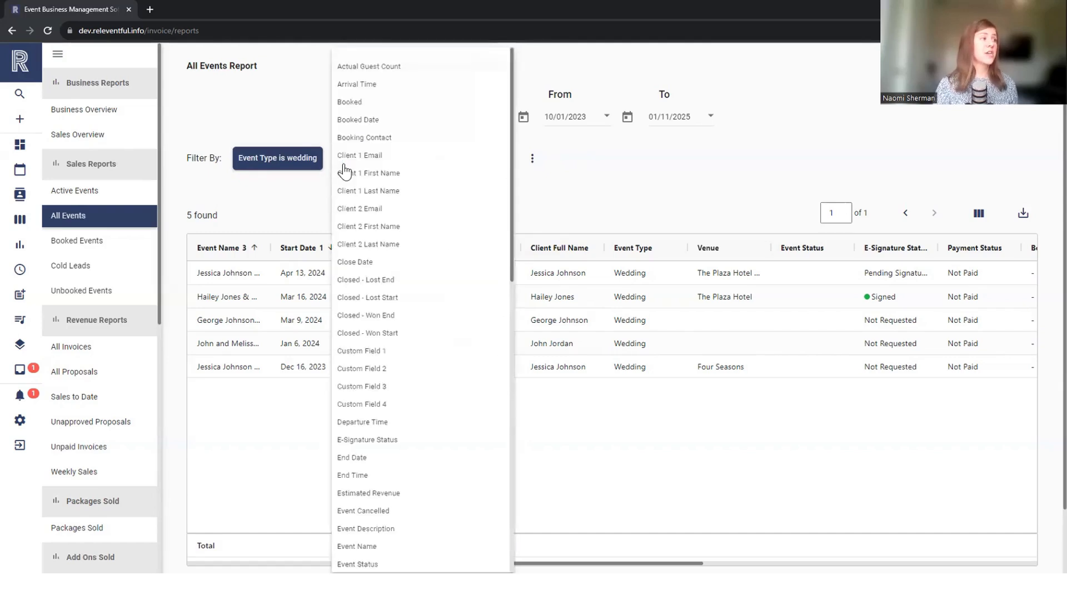
click(425, 440)
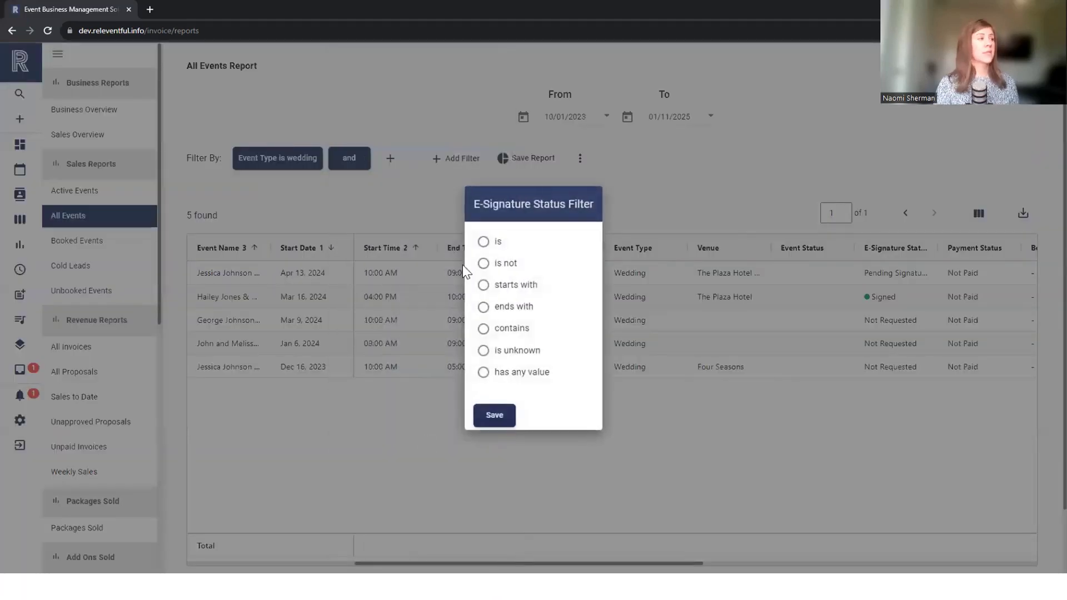
click(483, 241)
text(signed)
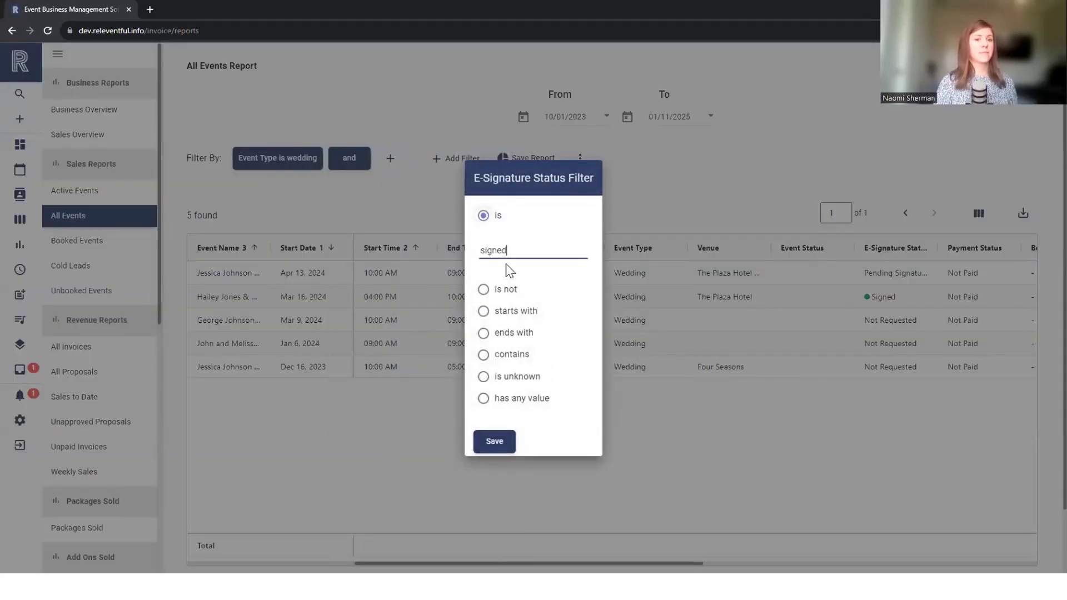
click(495, 443)
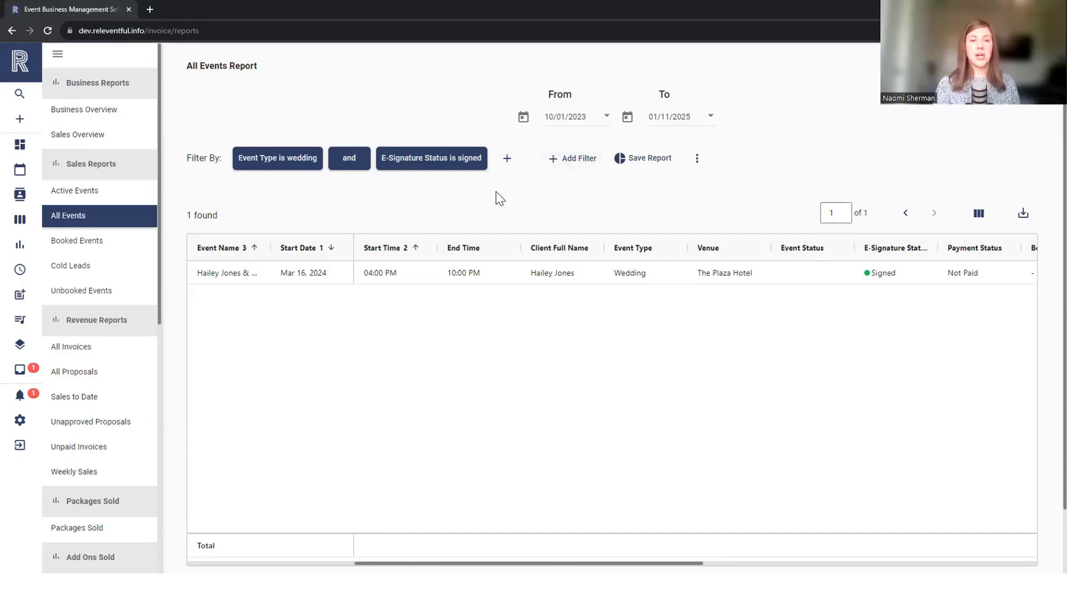
- Check the E-Signature Status filter's settings without changing them, and reset the All Events report to clear its filters
click(434, 167)
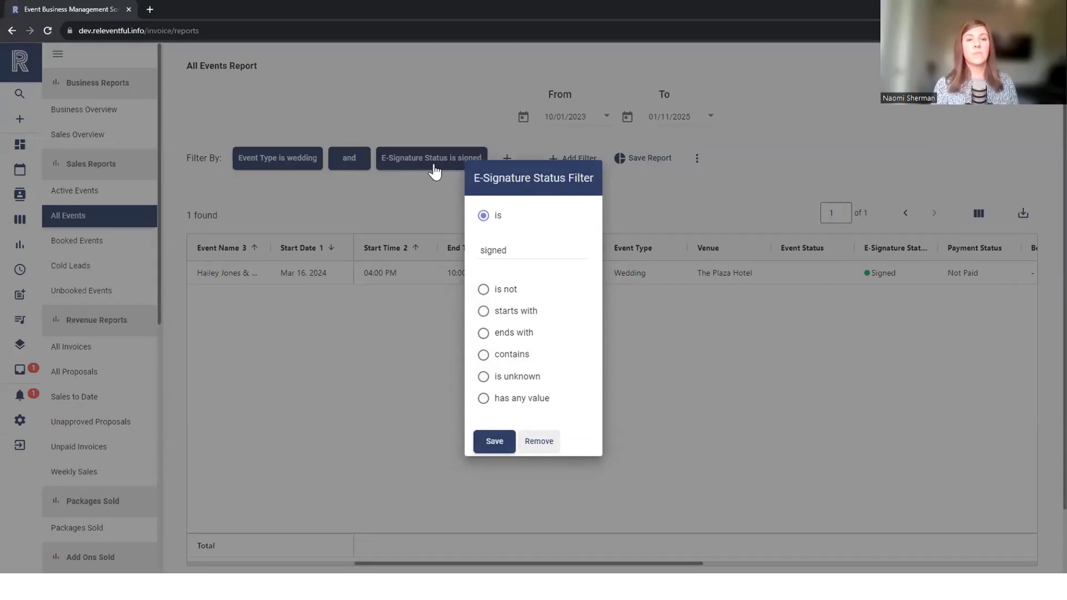
click(617, 228)
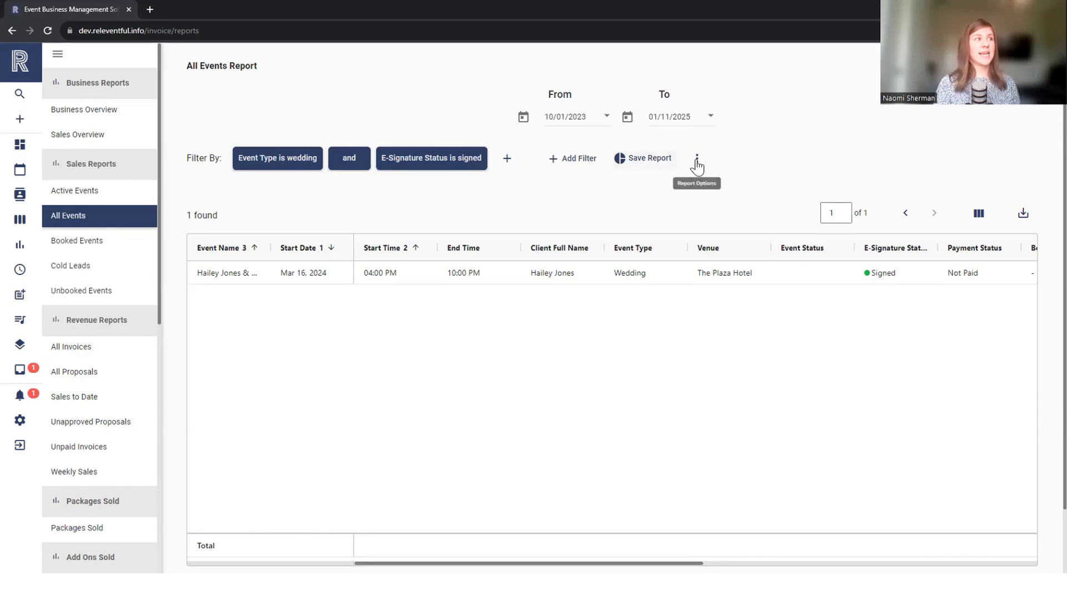
click(696, 163)
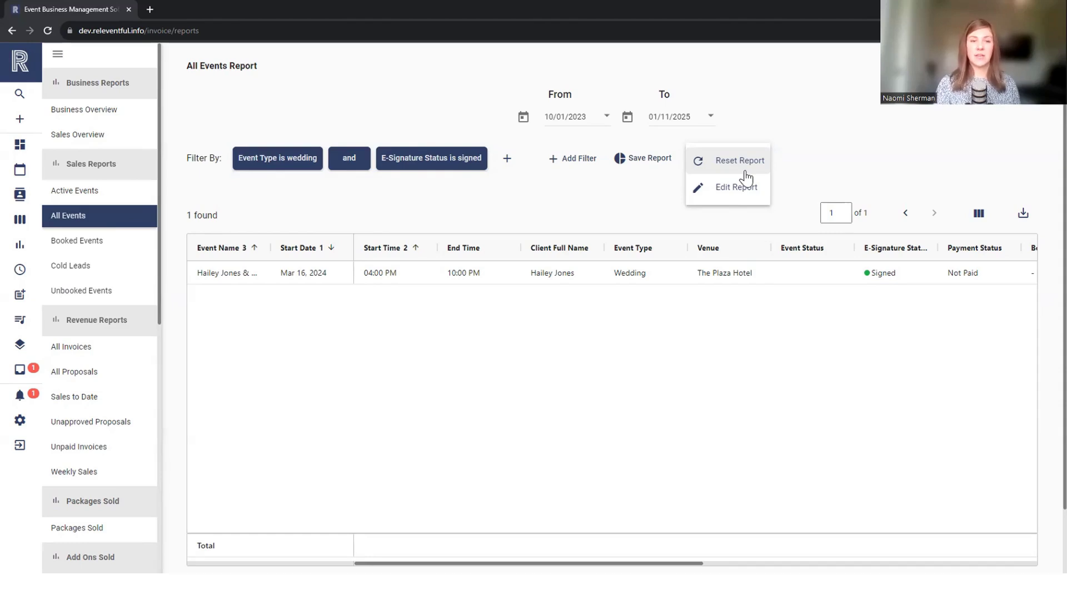
click(745, 169)
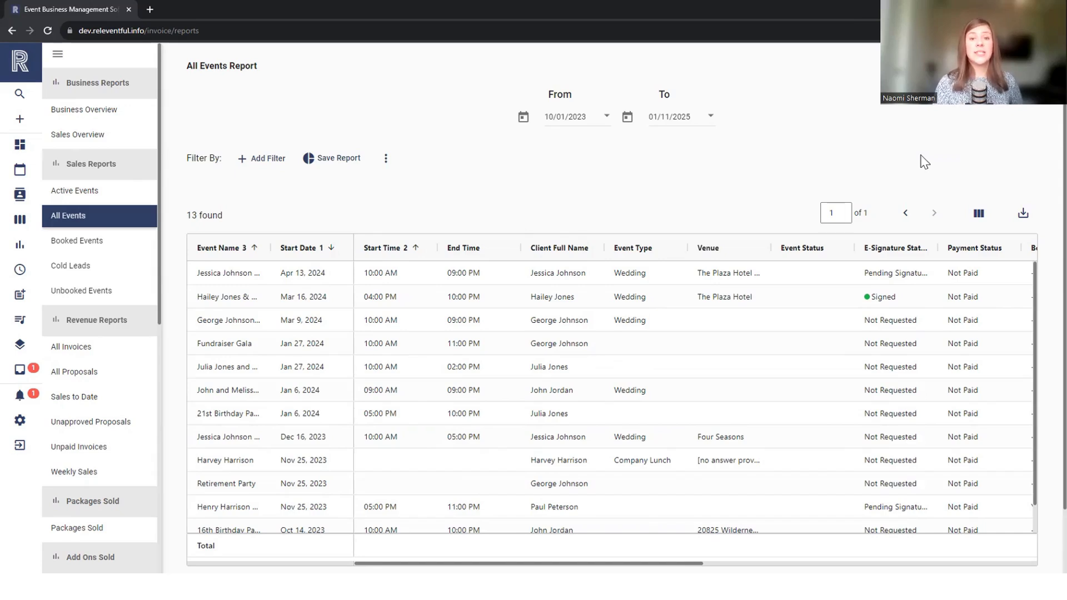
- Examine the list of columns available for the All Events report table and close it without changes
click(977, 221)
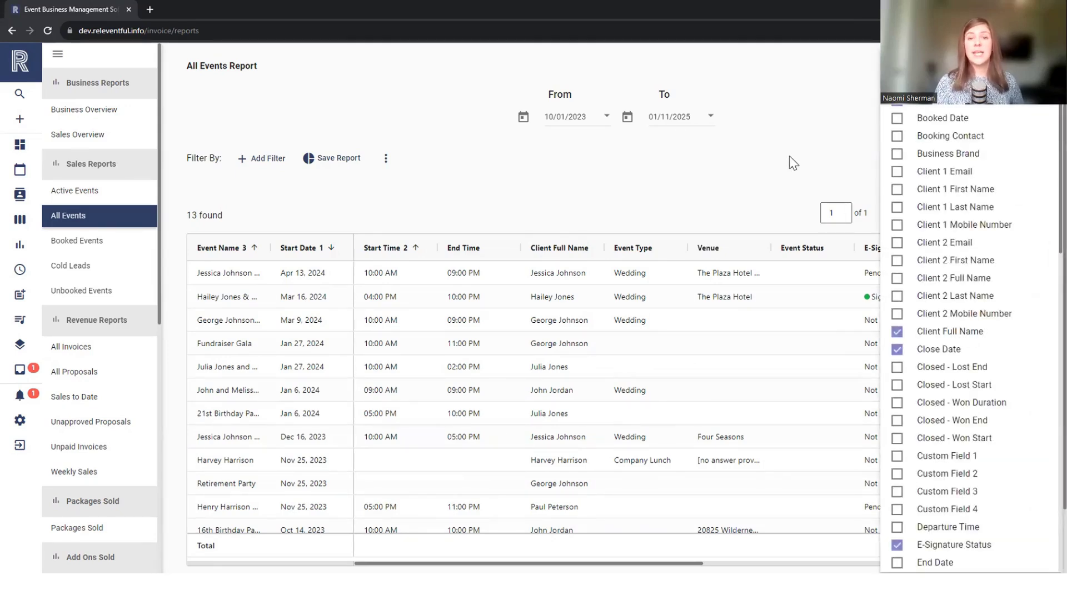
scroll(976, 239, down, 2)
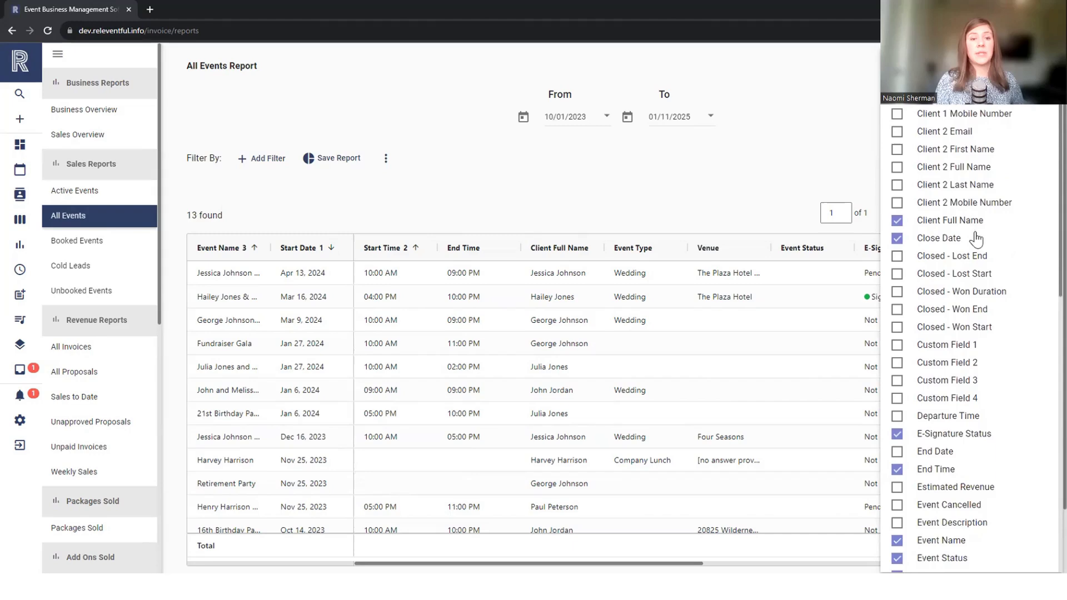
scroll(977, 239, down, 6)
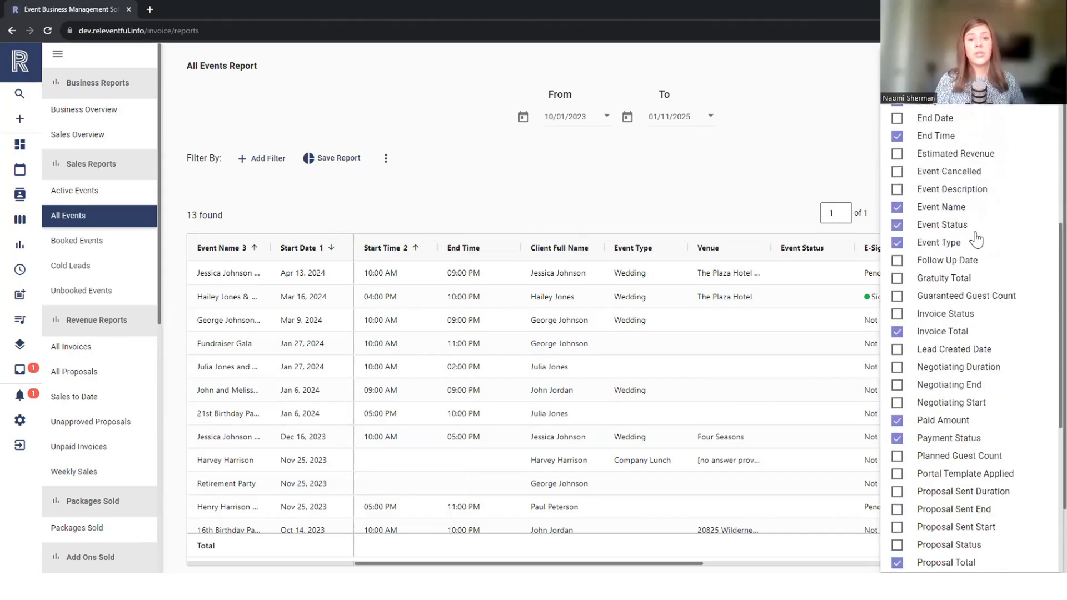
scroll(976, 239, up, 8)
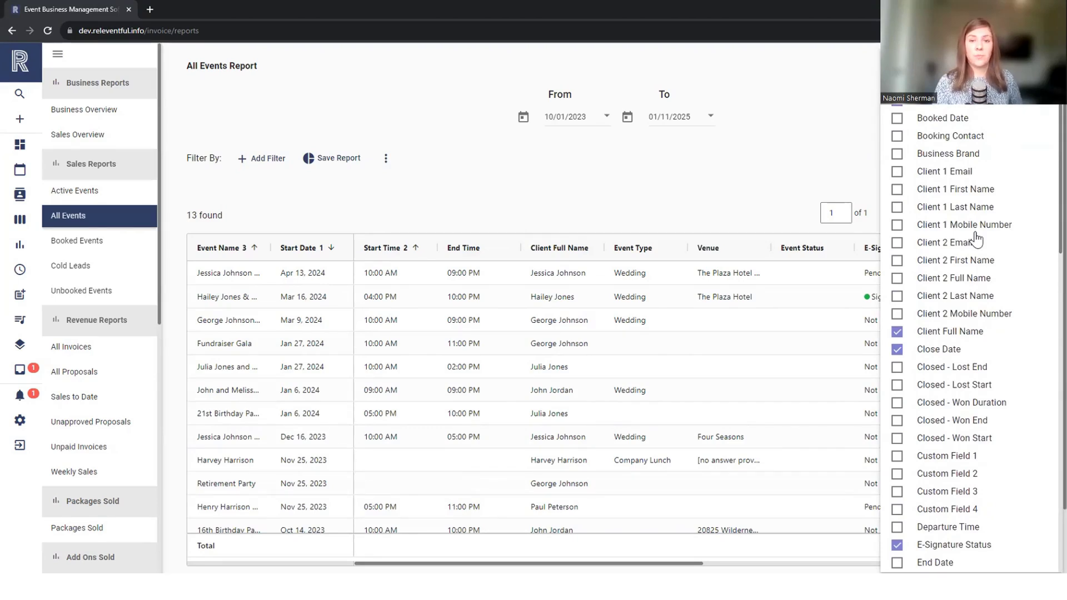
click(702, 174)
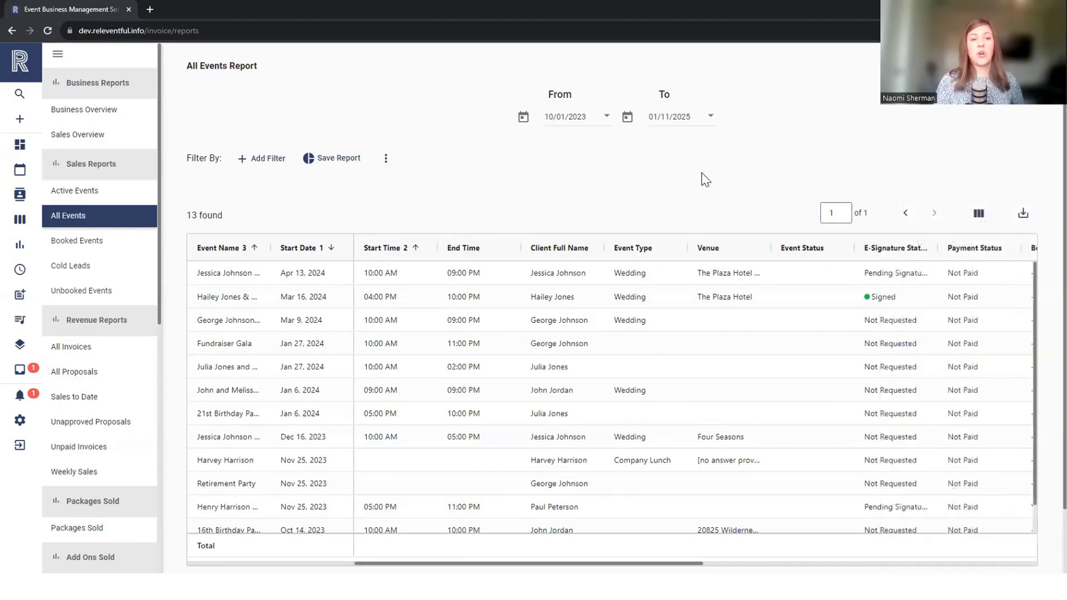
- Move the Venue column directly after Start Date and sort the All Events report ascending by Event Type, Event Status and E-Signature Status
drag(758, 241, 452, 249)
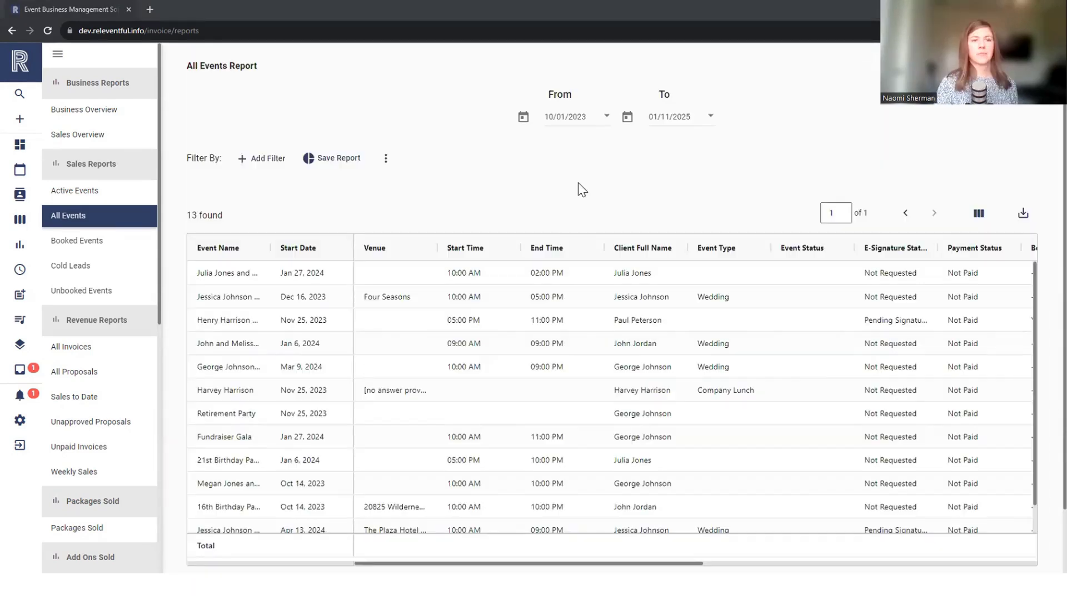
click(718, 259)
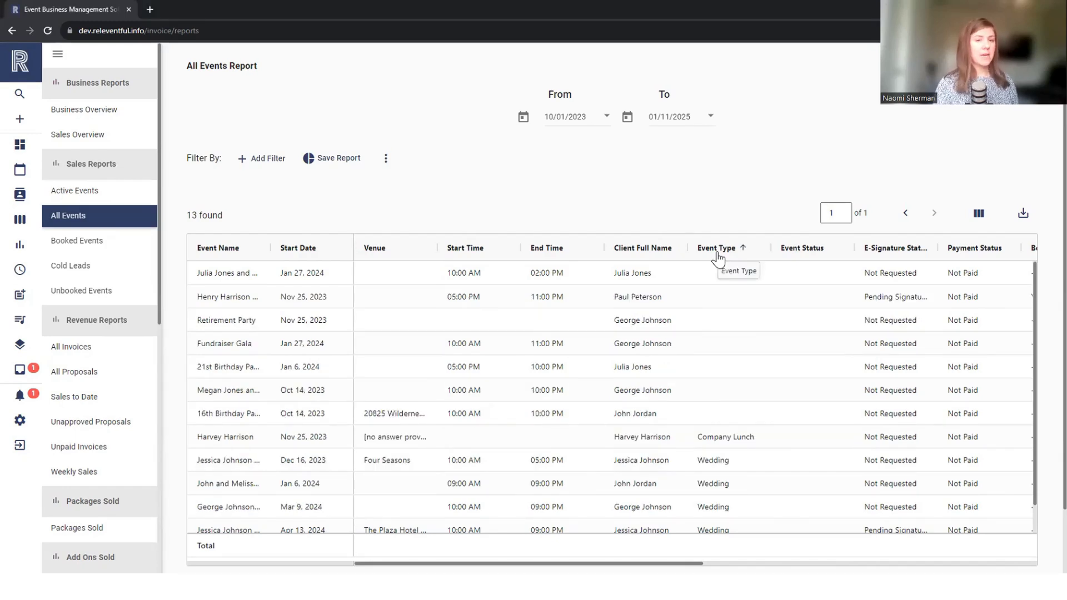
click(803, 246)
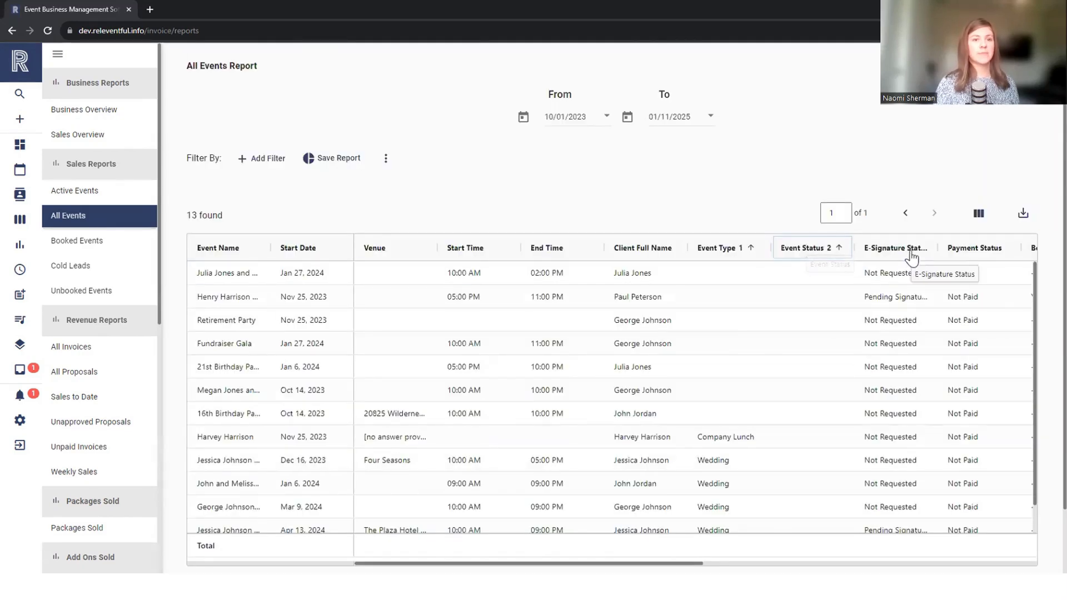
click(906, 250)
- Move the Venue column between Event Name and Start Date, and look through the report's remaining columns
mouse_move(375, 248)
mouse_down()
mouse_move(477, 251)
mouse_move(335, 247)
mouse_move(344, 251)
mouse_up()
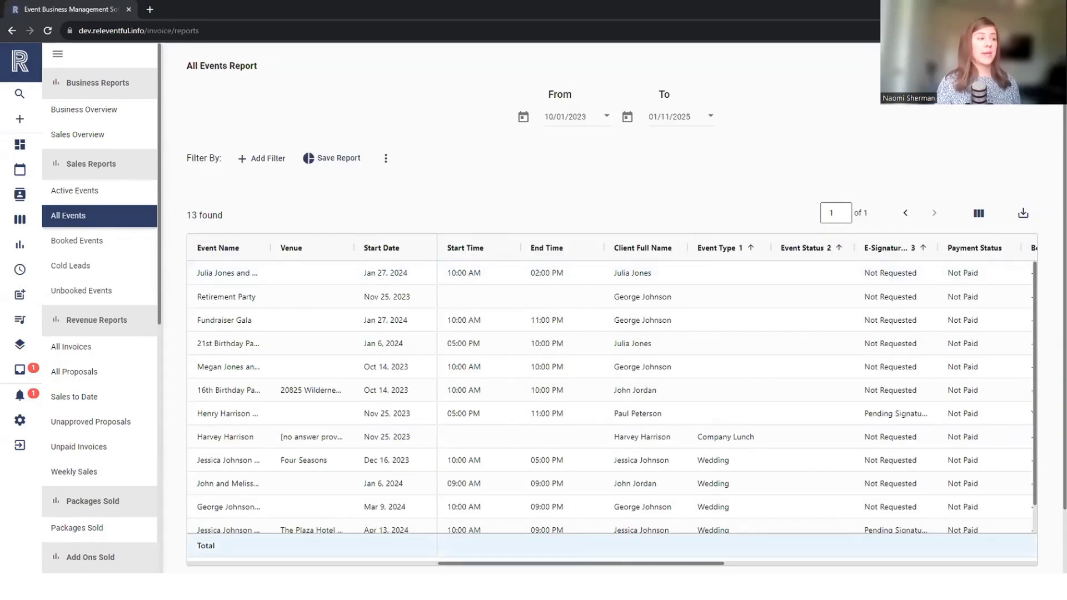
scroll(737, 404, right, 8)
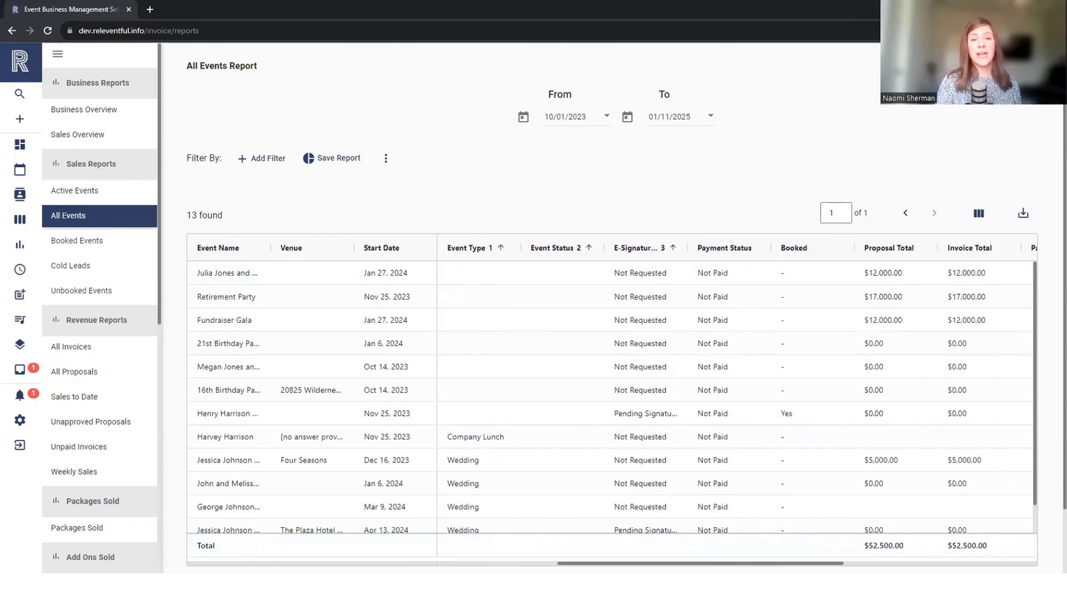
scroll(945, 389, right, 2)
scroll(945, 389, left, 8)
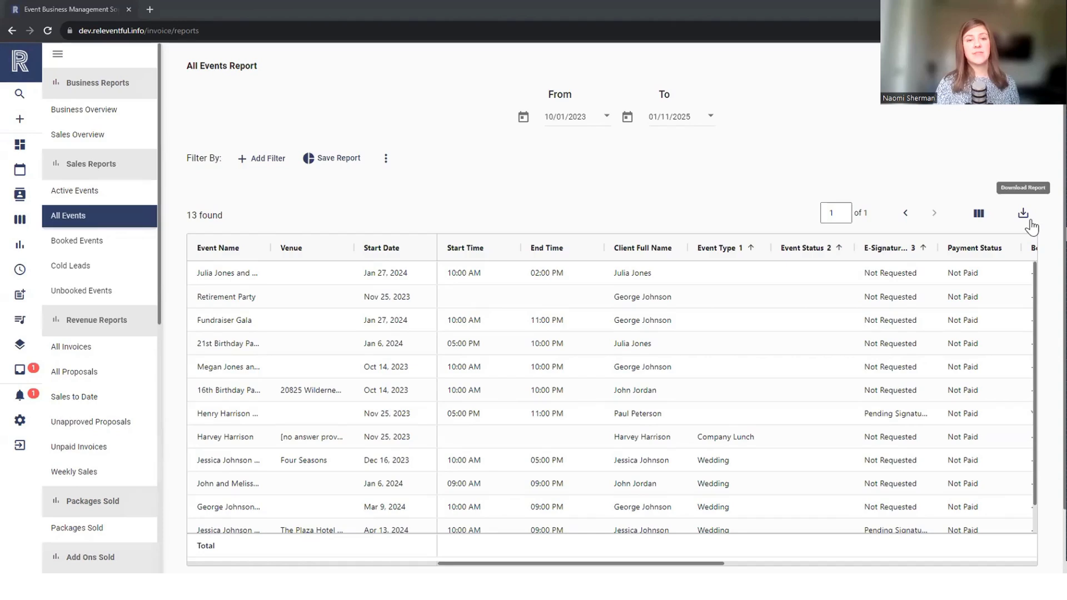
- Save the customised report as "All Events_2024" and open it from the saved reports under My Reports
click(343, 161)
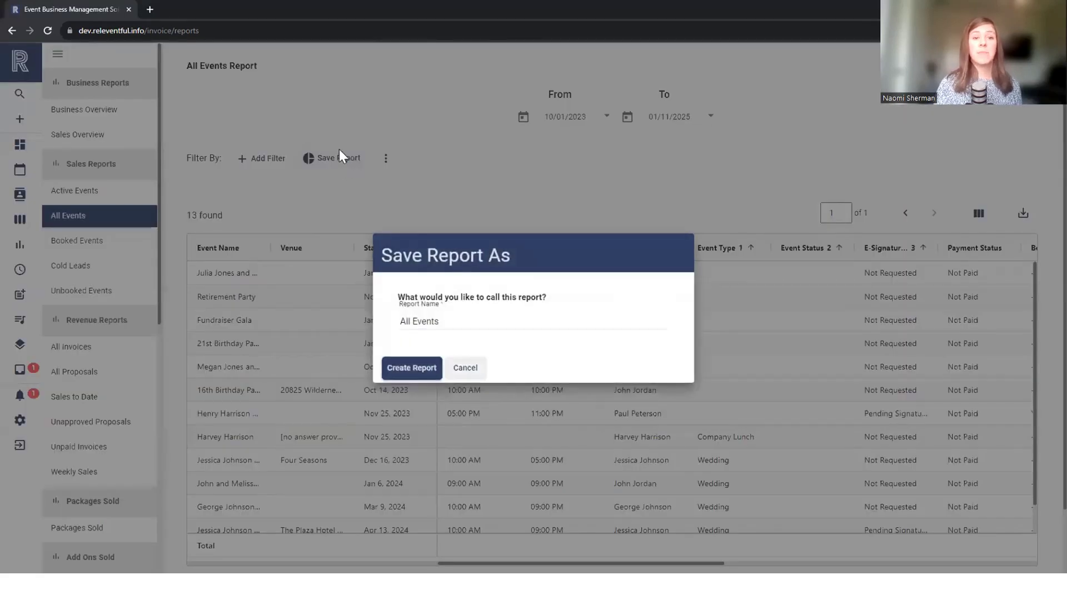
click(470, 322)
text(_2024)
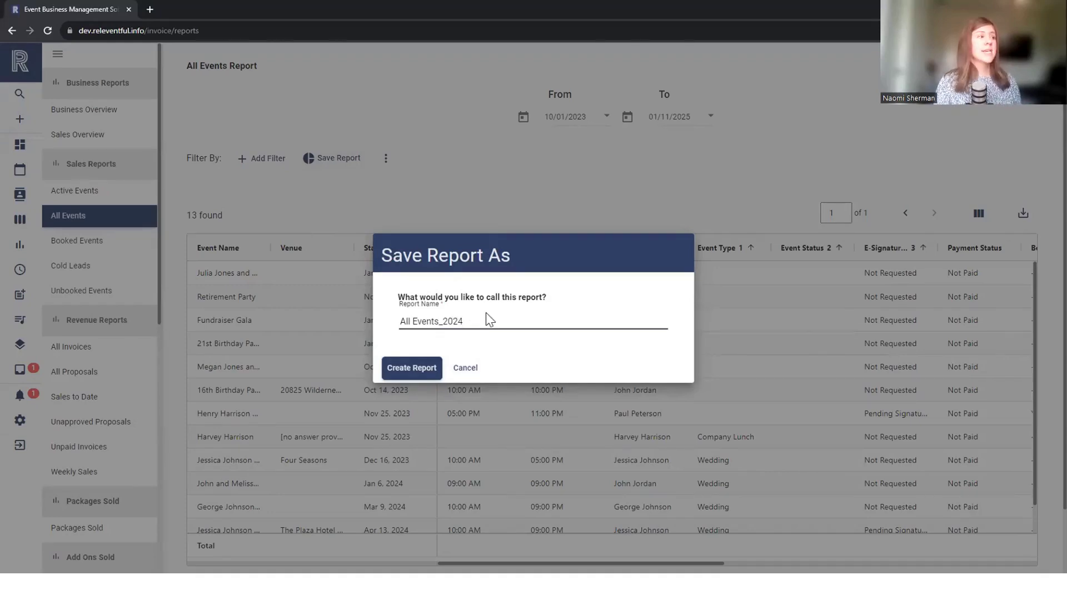
click(422, 368)
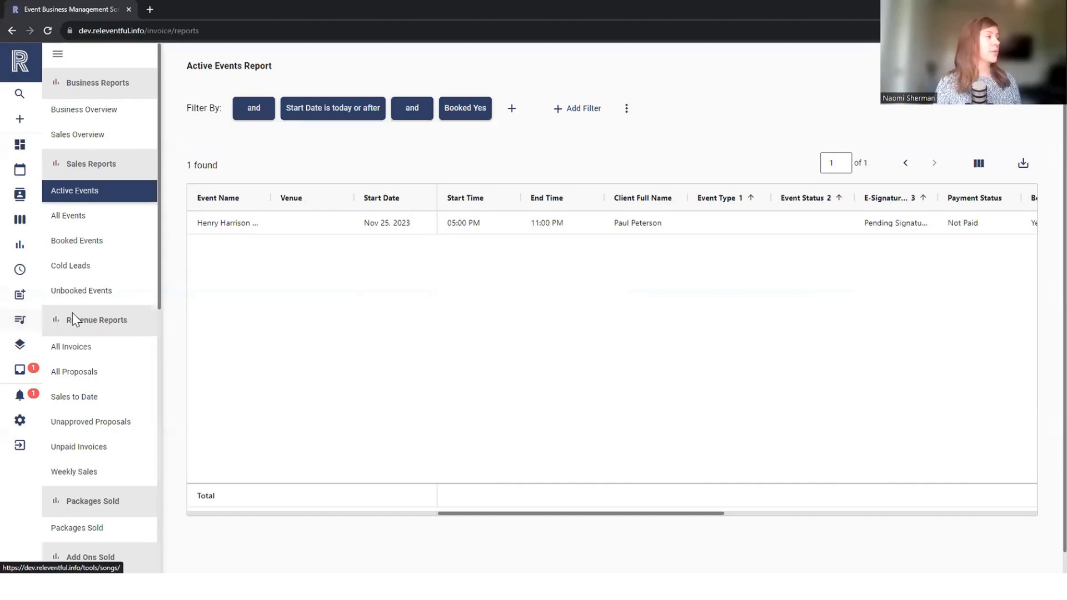
scroll(72, 314, down, 10)
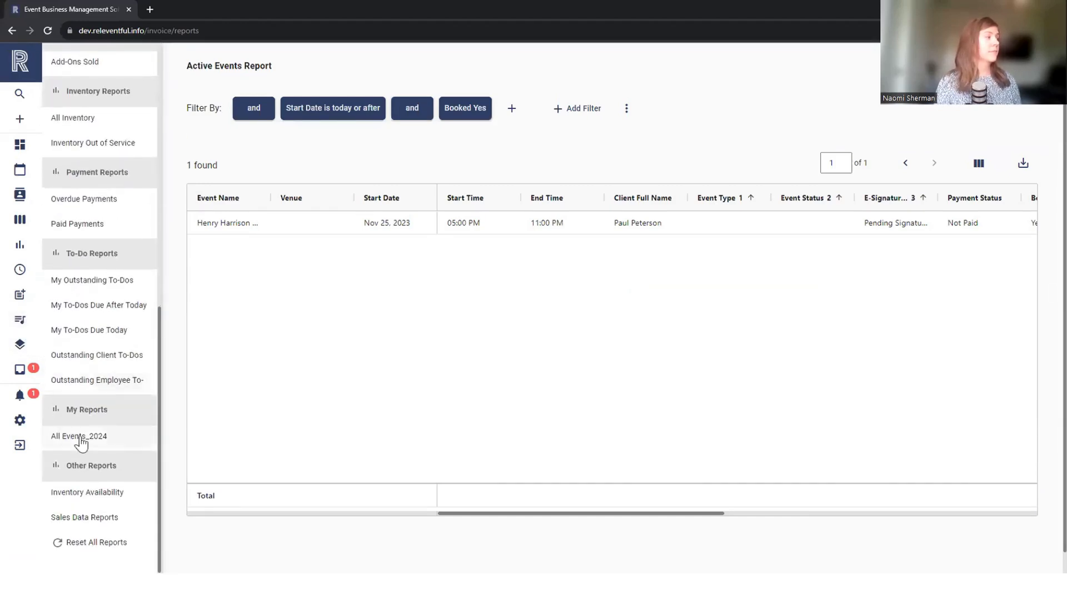
click(60, 442)
- Open Sales Data Reports in a new browser tab and review its sales rep, pipeline, sales funnel and sales source charts
middle_click(78, 519)
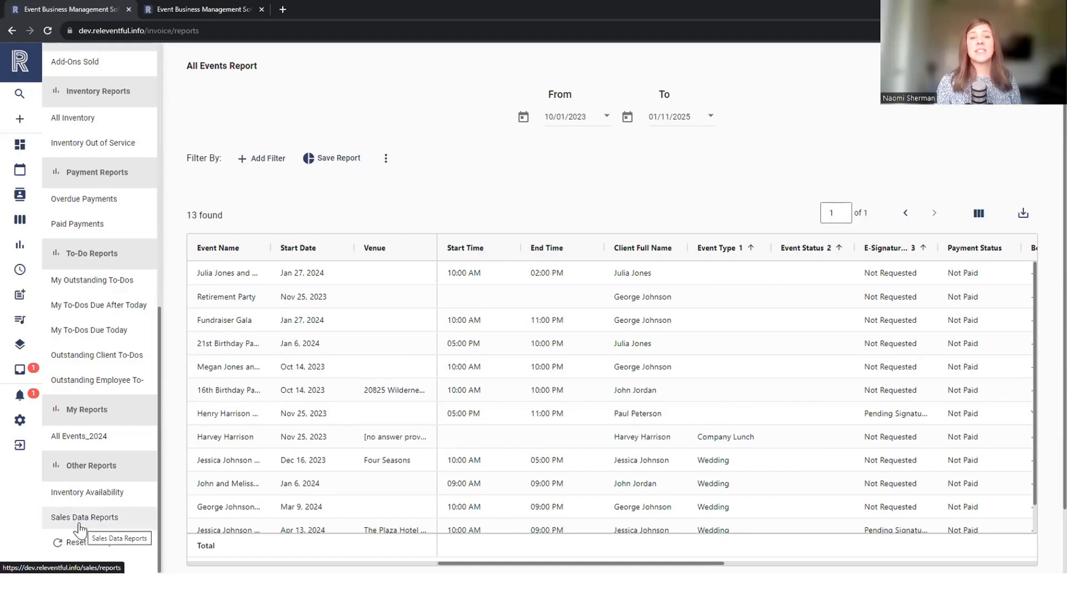
click(176, 2)
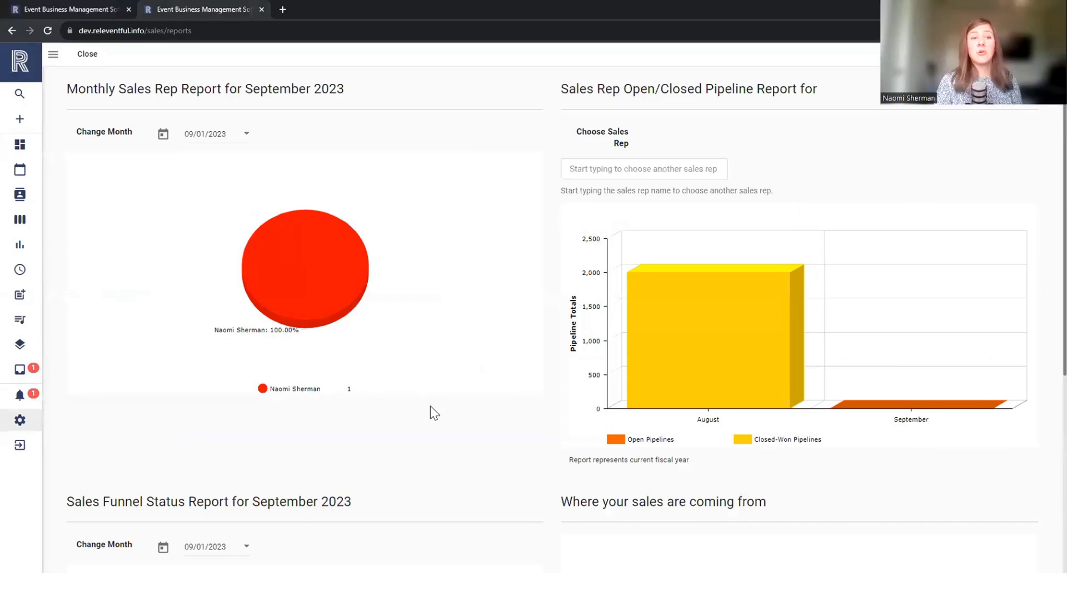
scroll(434, 413, down, 1)
scroll(434, 413, down, 5)
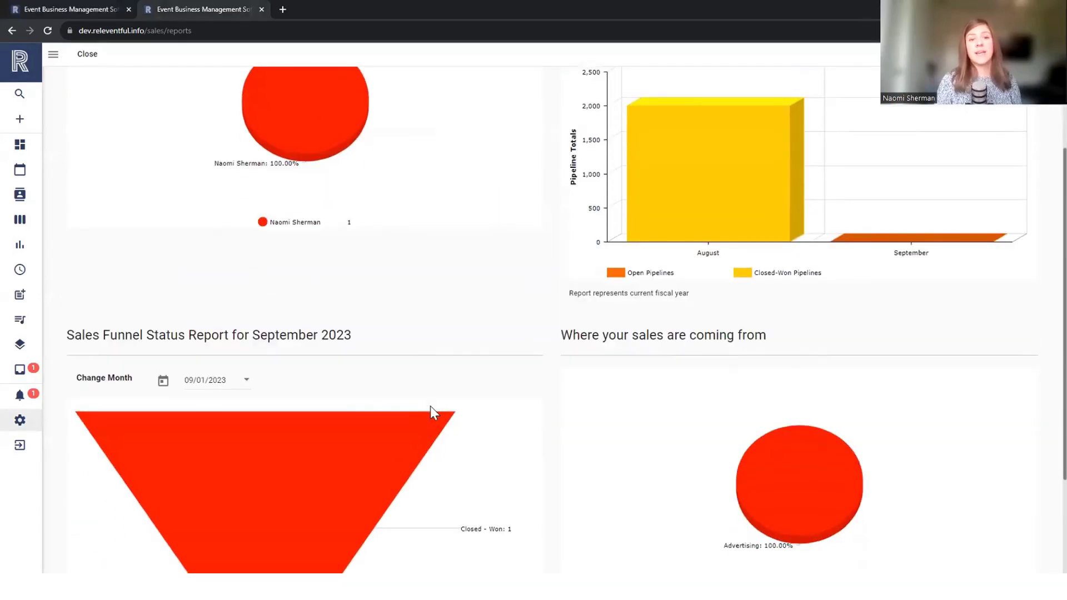
scroll(434, 413, up, 5)
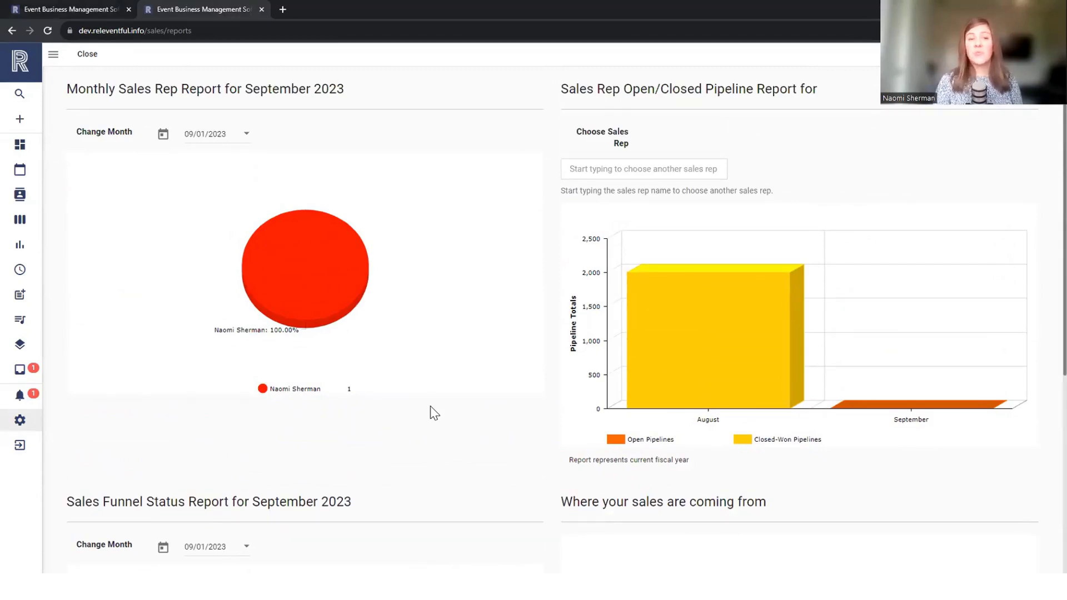
scroll(434, 413, down, 5)
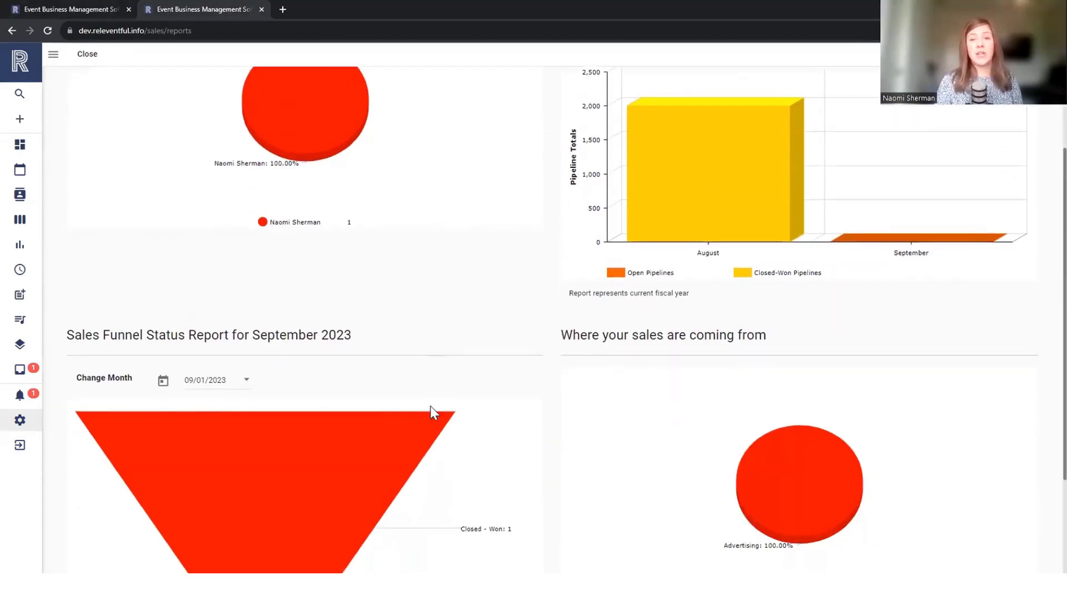